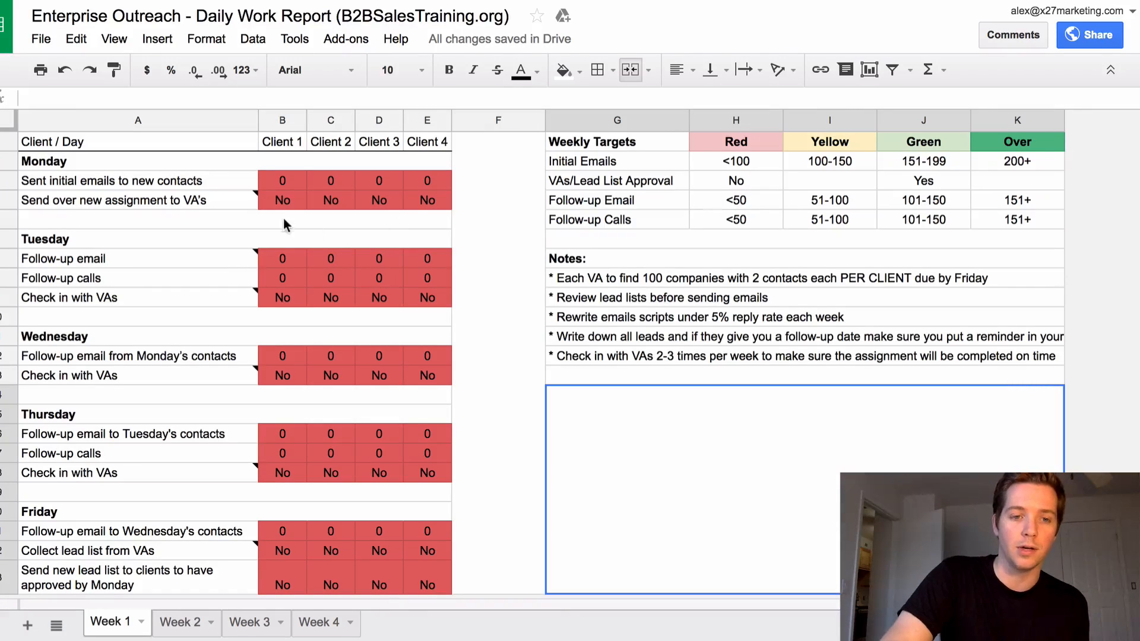
left_click(283, 184)
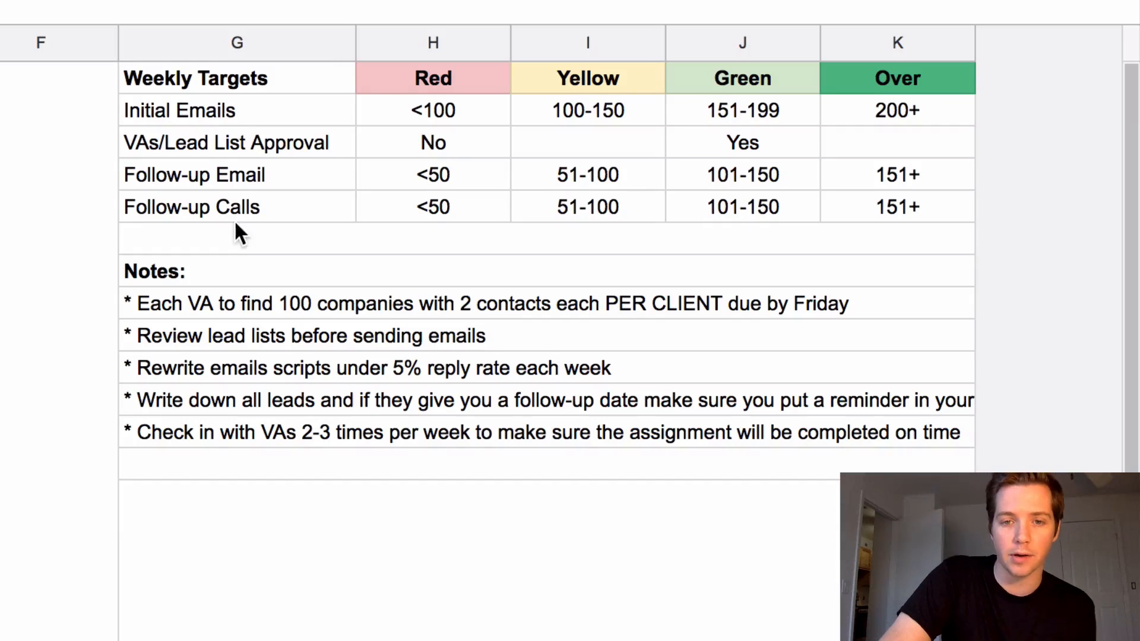
left_click(198, 109)
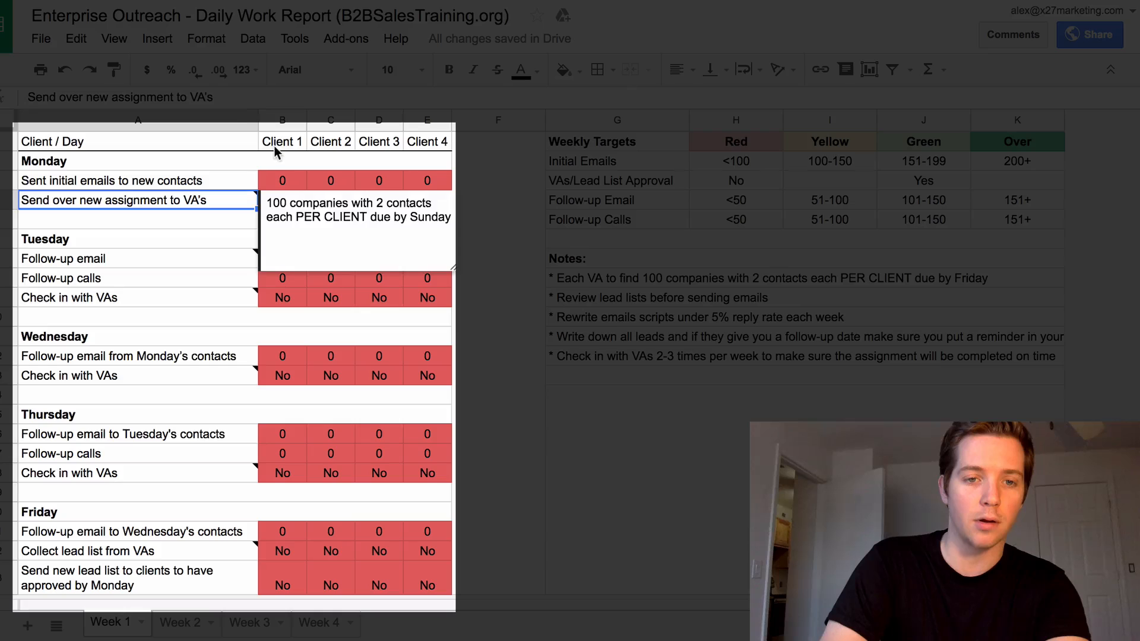
For Client 1 on Monday, enter 200 initial emails sent and mark the new VA assignment as Yes.
left_click(281, 145)
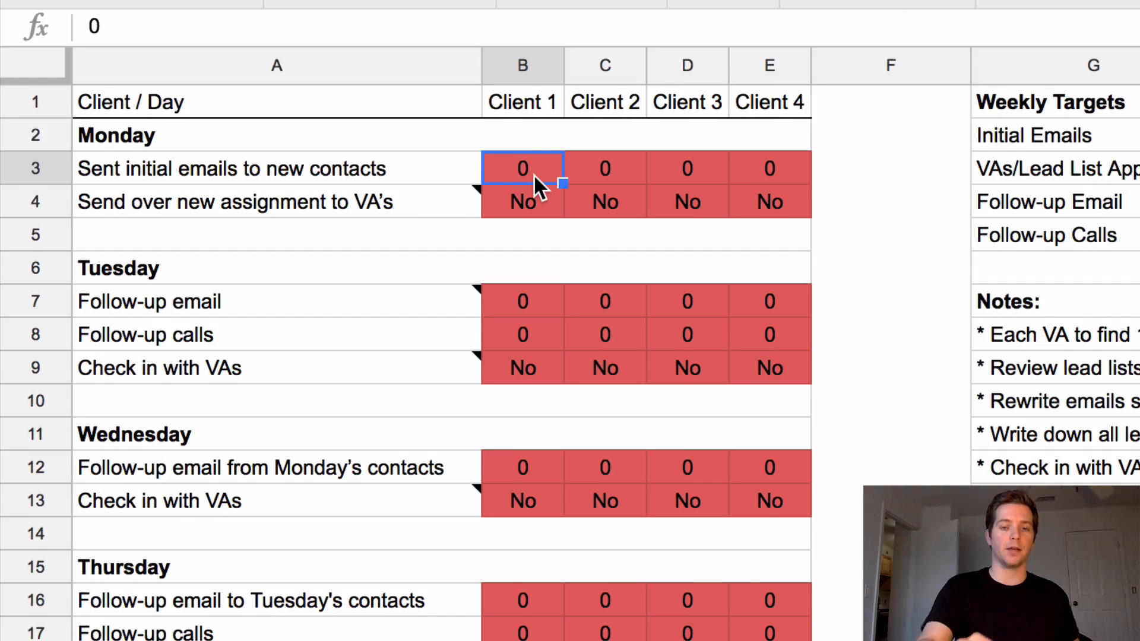
type("200")
key("Return")
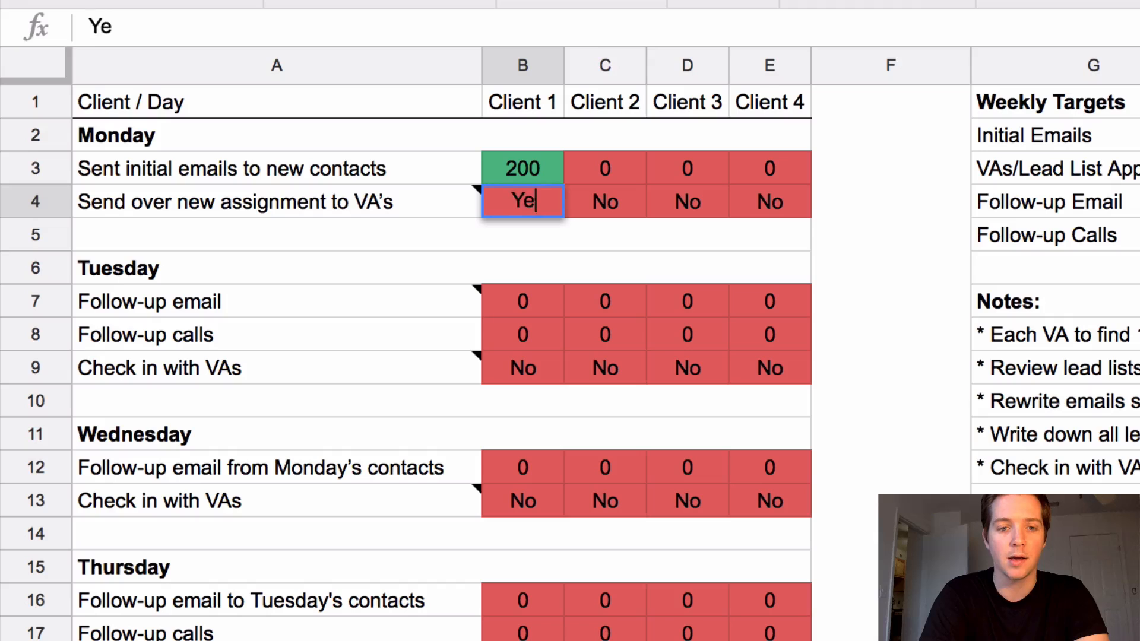
type("s")
key("Return")
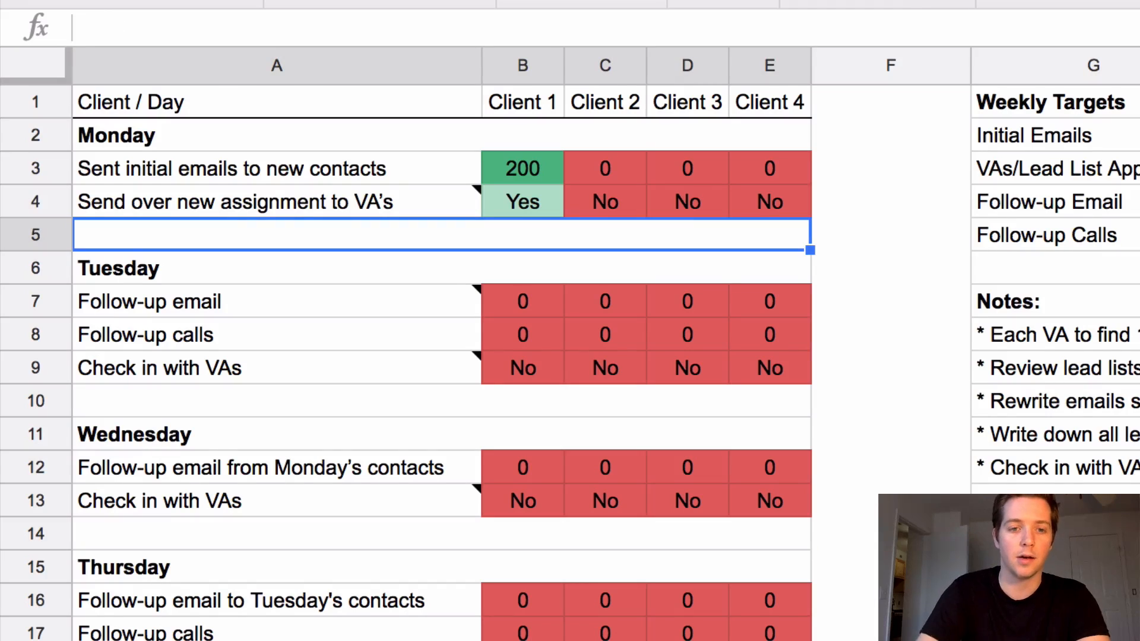
Set Client 2's Monday count of initial emails sent to new contacts to 174.
key("Up")
key("Up")
key("Right")
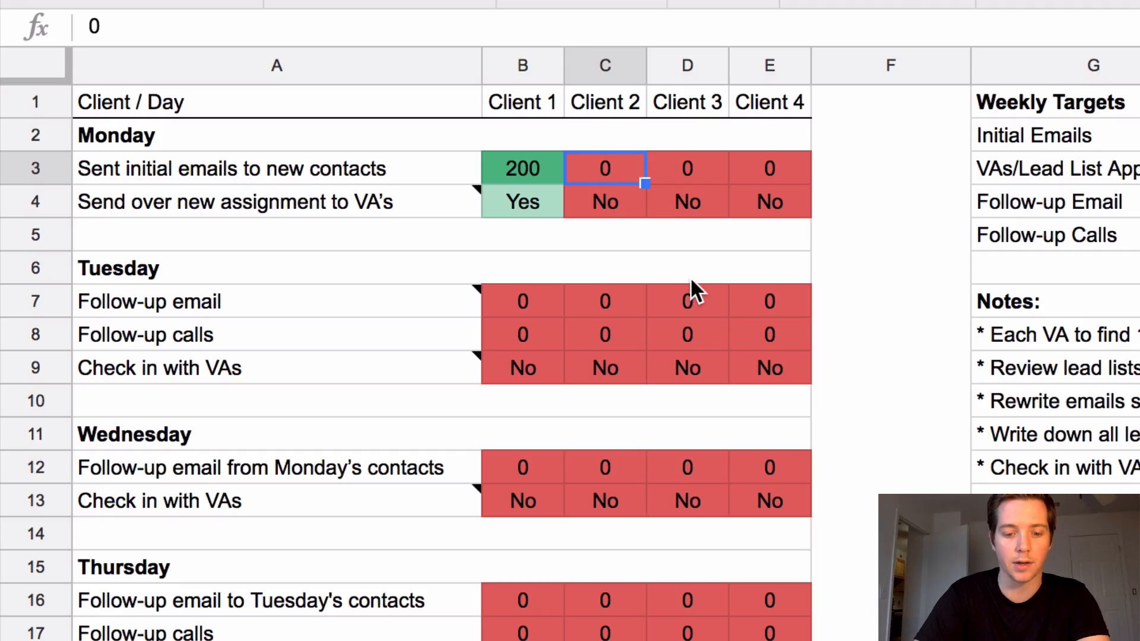
type("17")
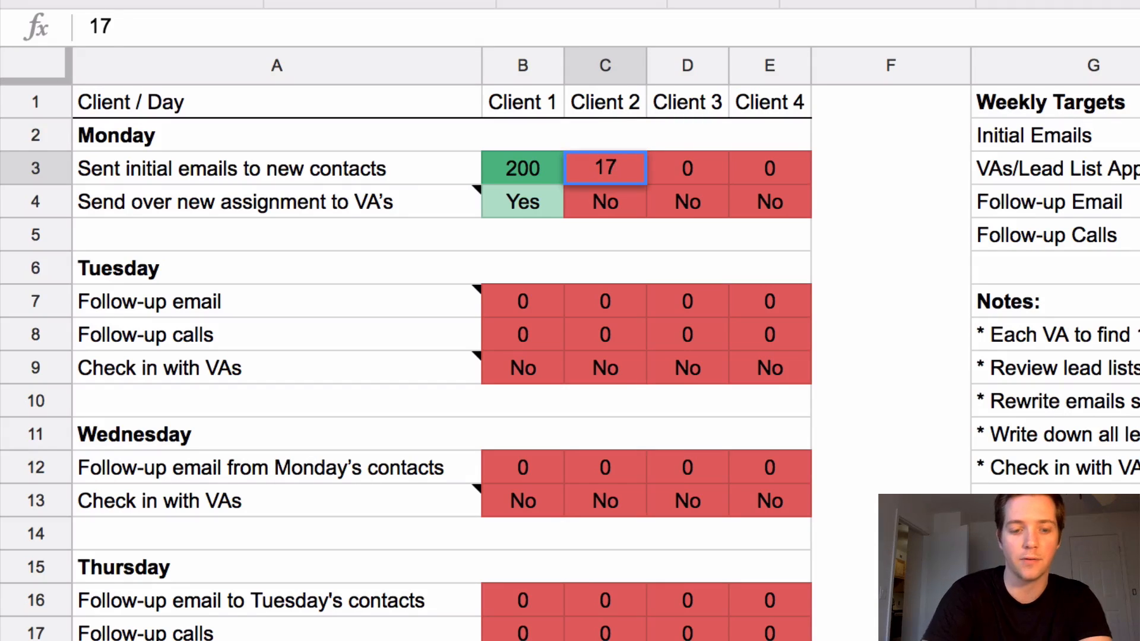
type("4")
key("Return")
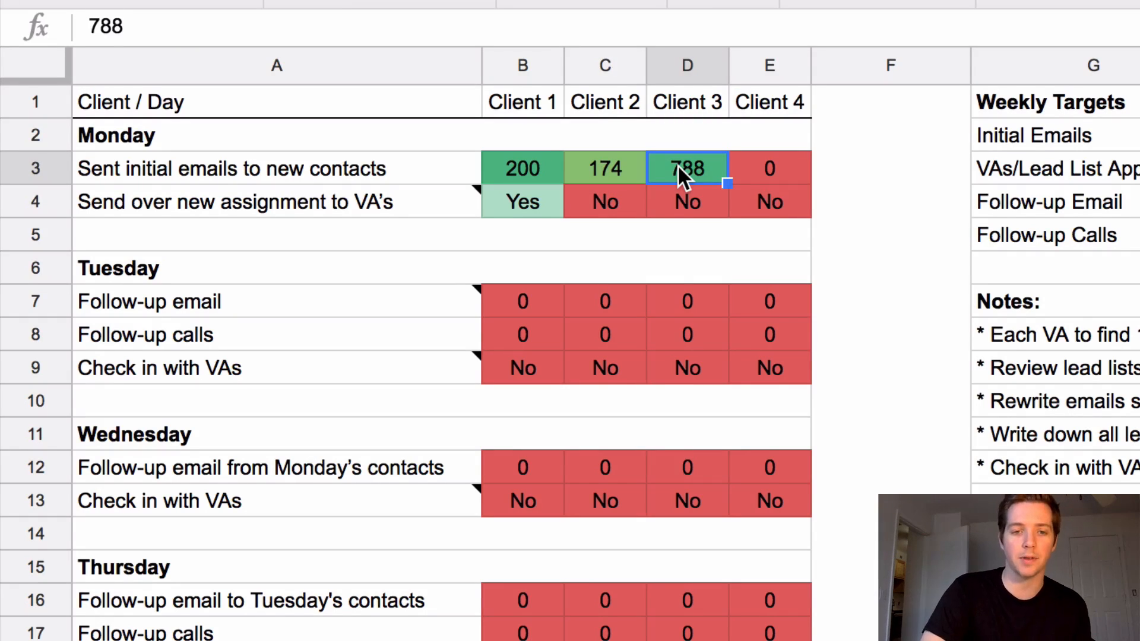
Try counts of 45 and 10 for Client 3's initial emails sent on Monday.
type("45")
key("Return")
left_click(678, 165)
type("10")
key("Return")
Set Client 3's Monday count of initial emails sent to new contacts to 30.
key("Up")
type("30")
key("Return")
key("Return")
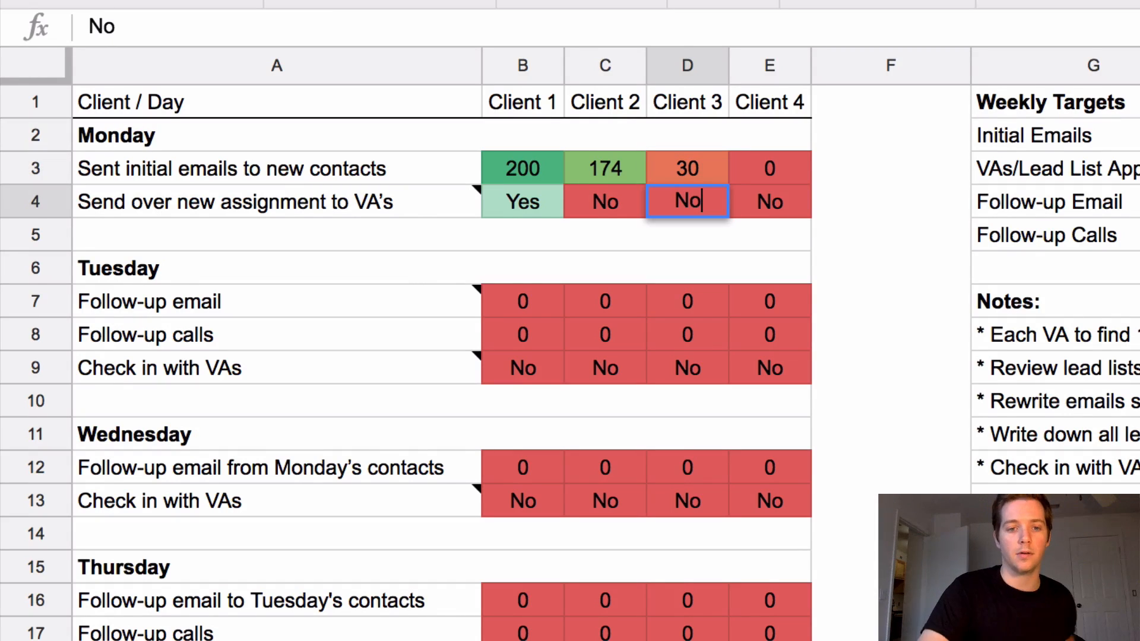
key("Escape")
key("Up")
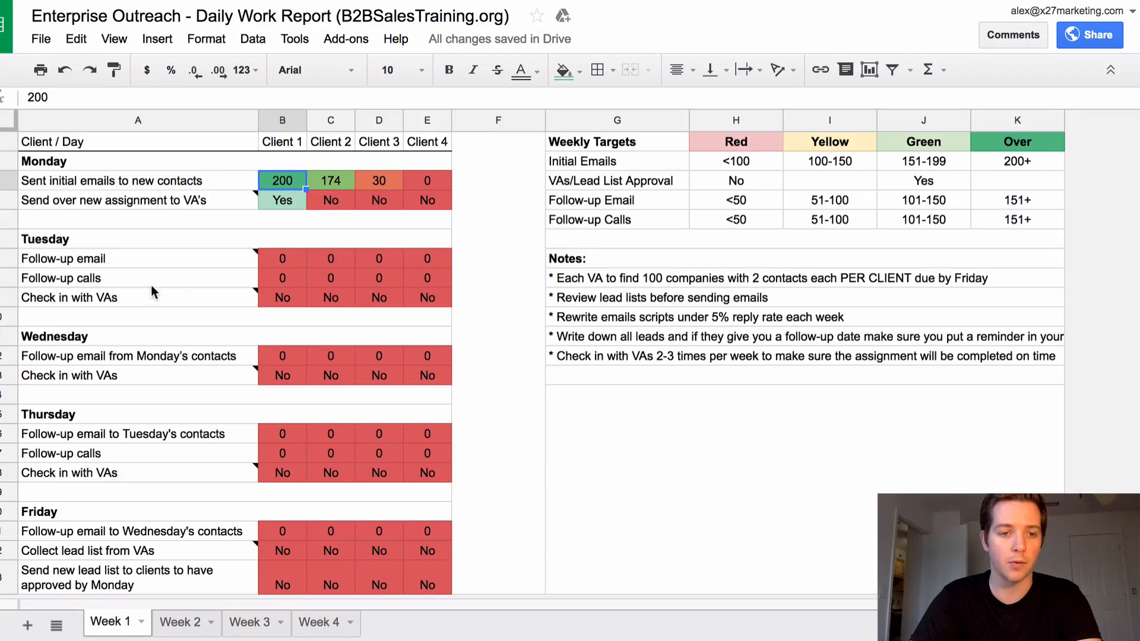
Fill in Tuesday's follow-up email counts for Clients 1 to 4 with 50, 40, 65 and 100.
left_click(283, 258)
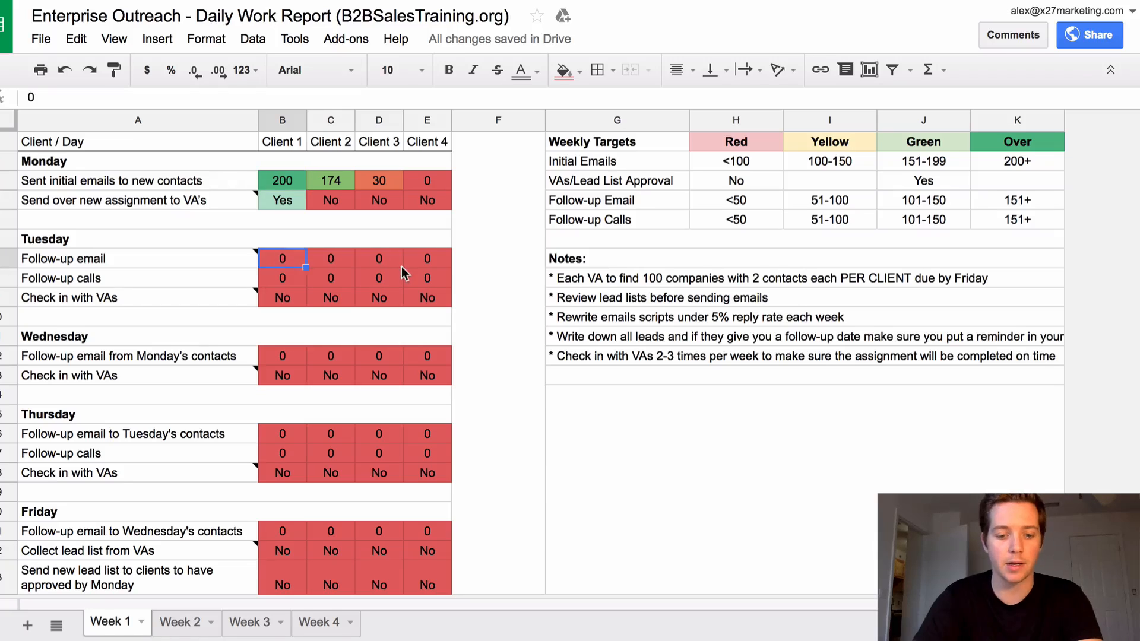
type("50")
key("Tab")
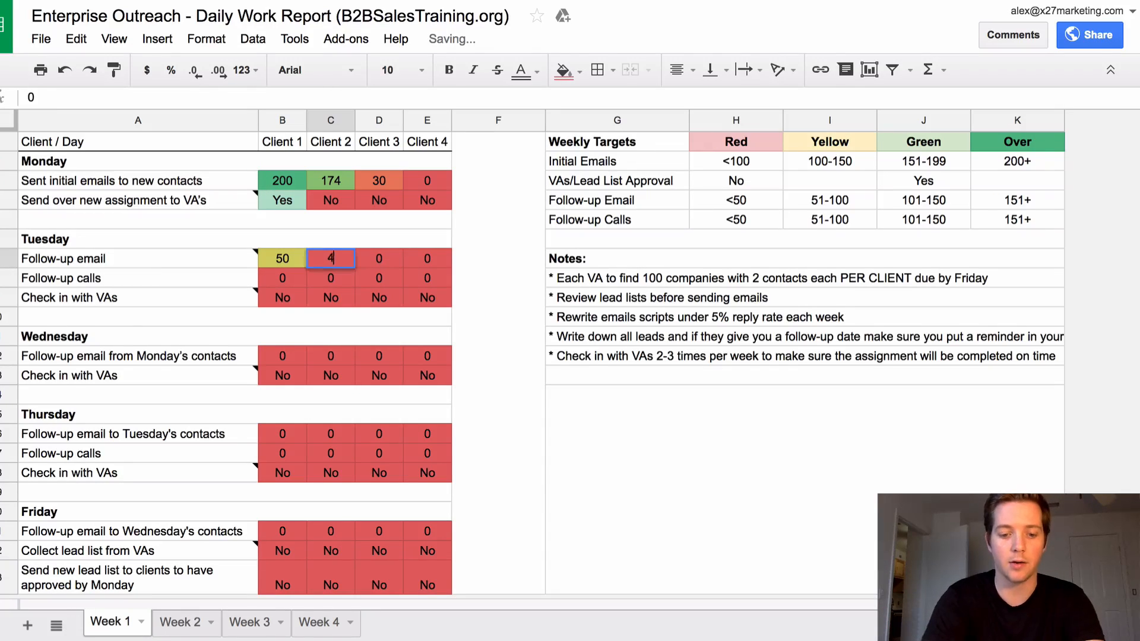
key("Tab")
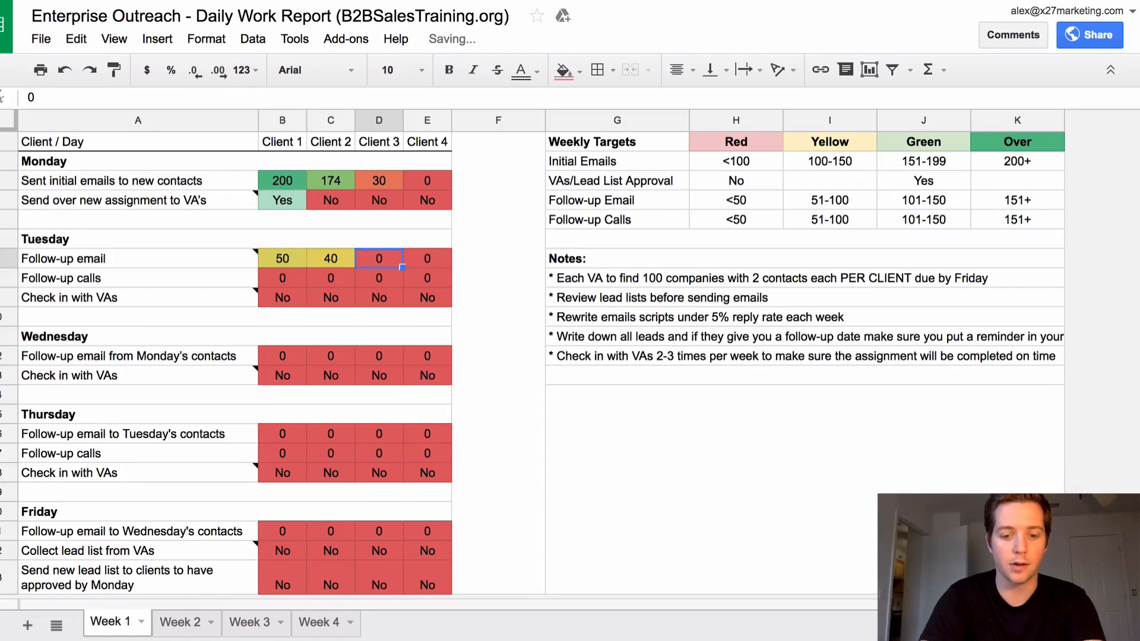
key("Tab")
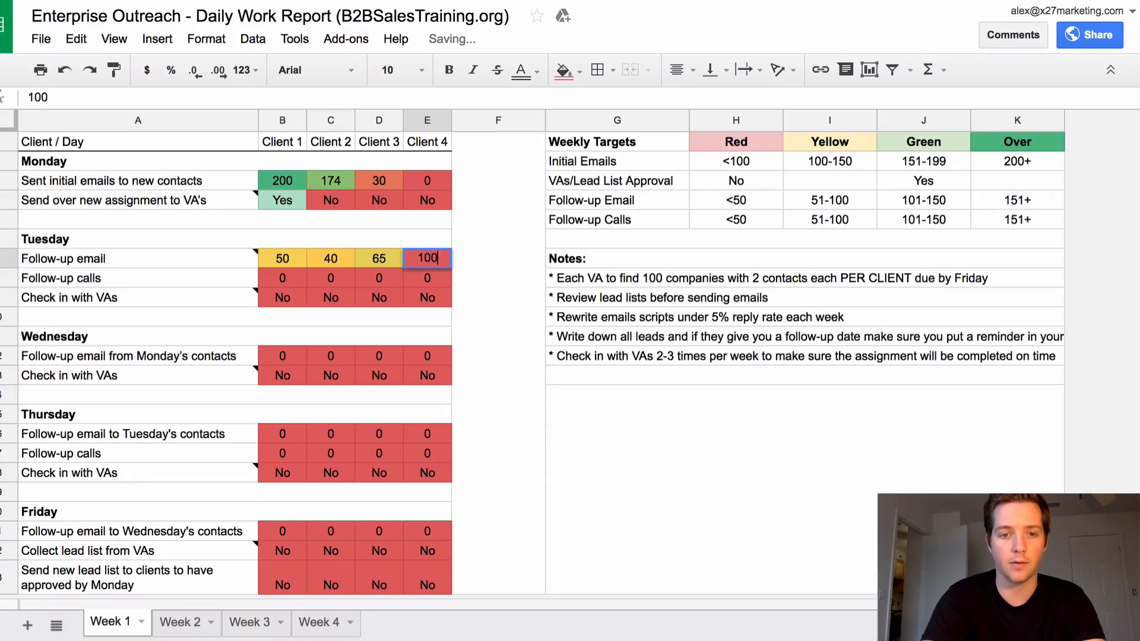
type("100")
key("Return")
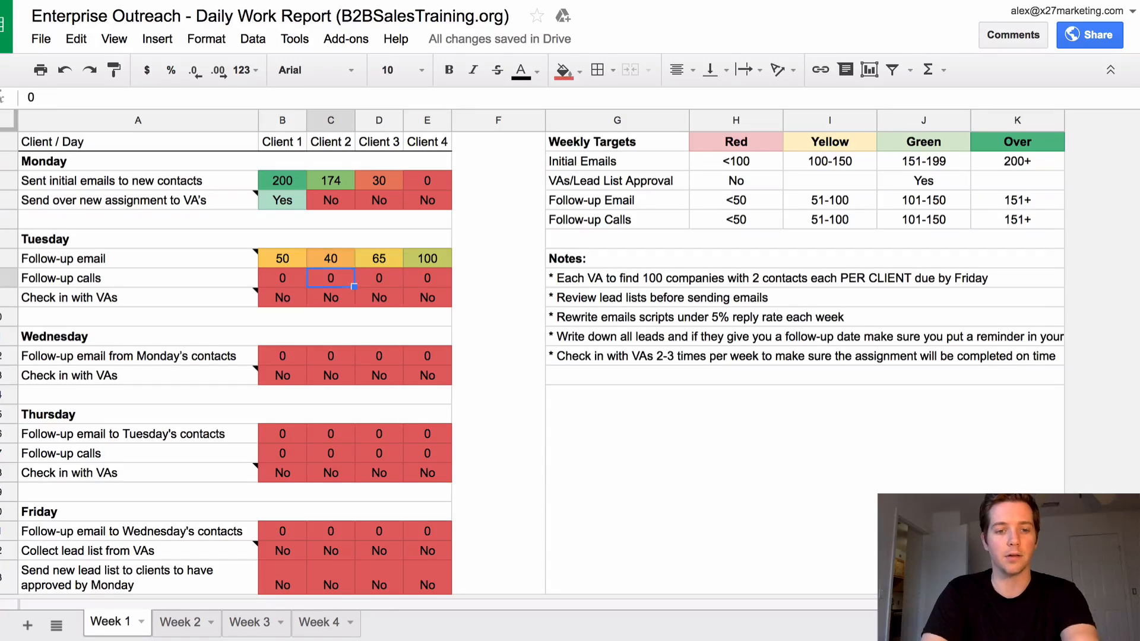
Enter 50 follow-up calls on Tuesday for each of the four clients.
key("Left")
type("50")
key("Tab")
type("50")
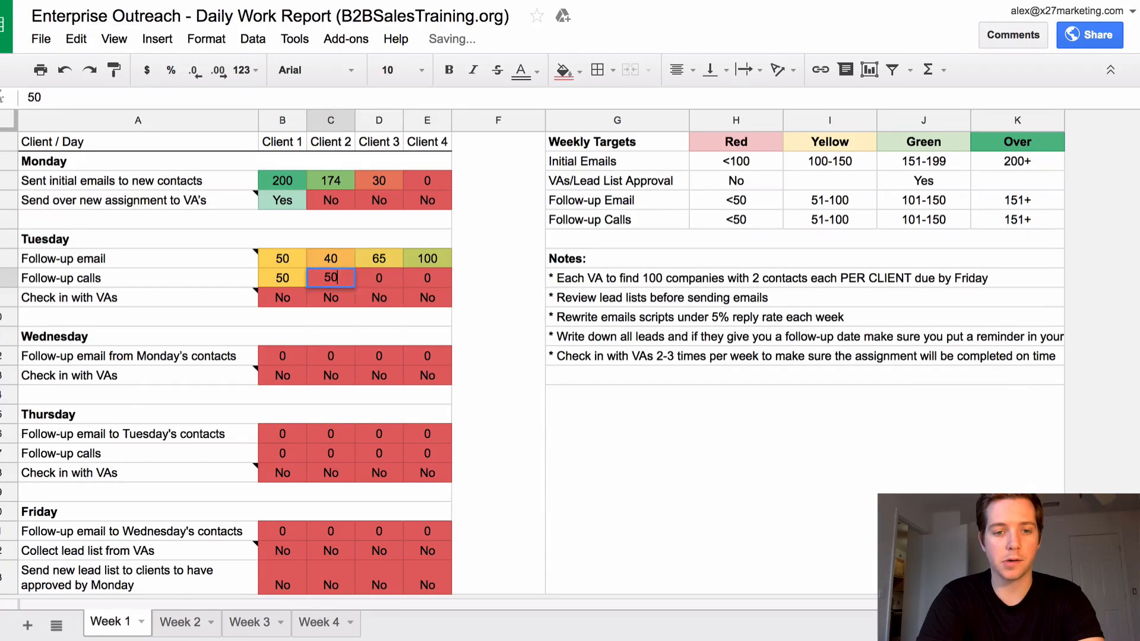
key("Tab")
type("50")
key("Tab")
type("50")
key("Return")
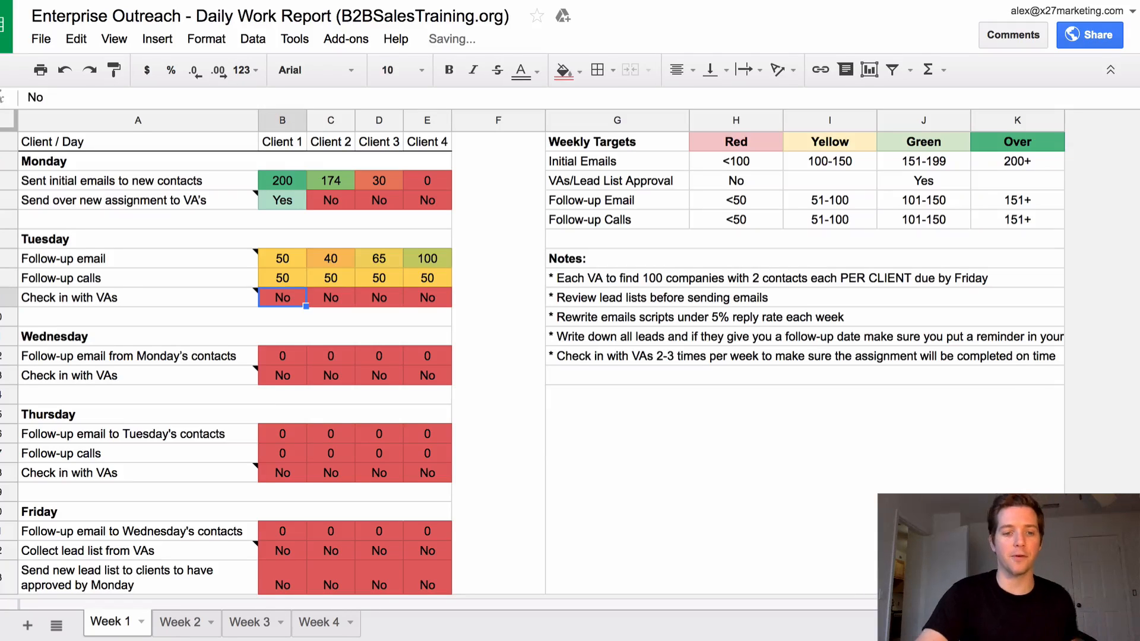
Mark Tuesday's check-in with VAs as Yes for all four clients.
type("Yes")
key("Tab")
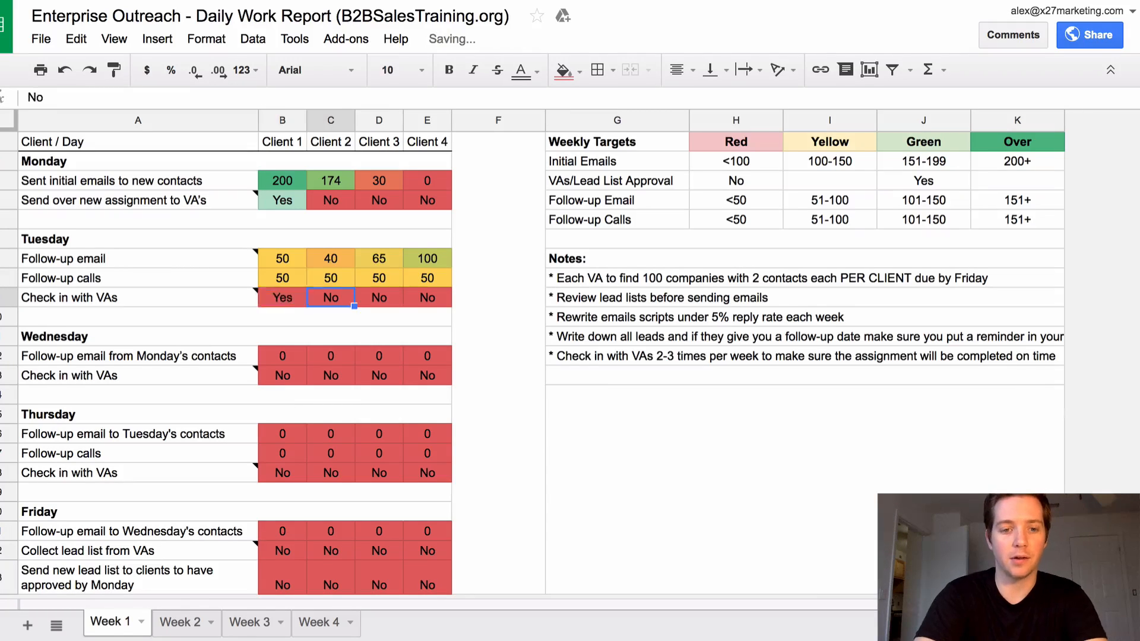
type("Yes")
key("Tab")
type("Yes")
key("Tab")
type("Yes")
key("Return")
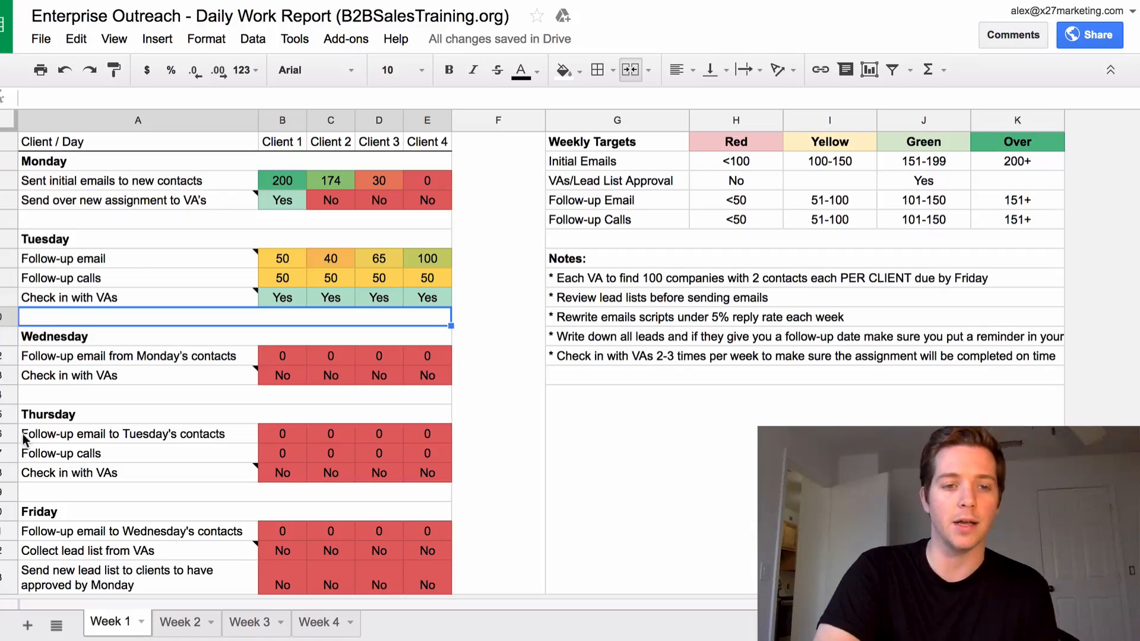
Review the Week 1 task rows from Monday's initial emails and VA assignment down to Friday's lead list tasks.
left_click(133, 183)
left_click_drag(226, 194, 245, 198)
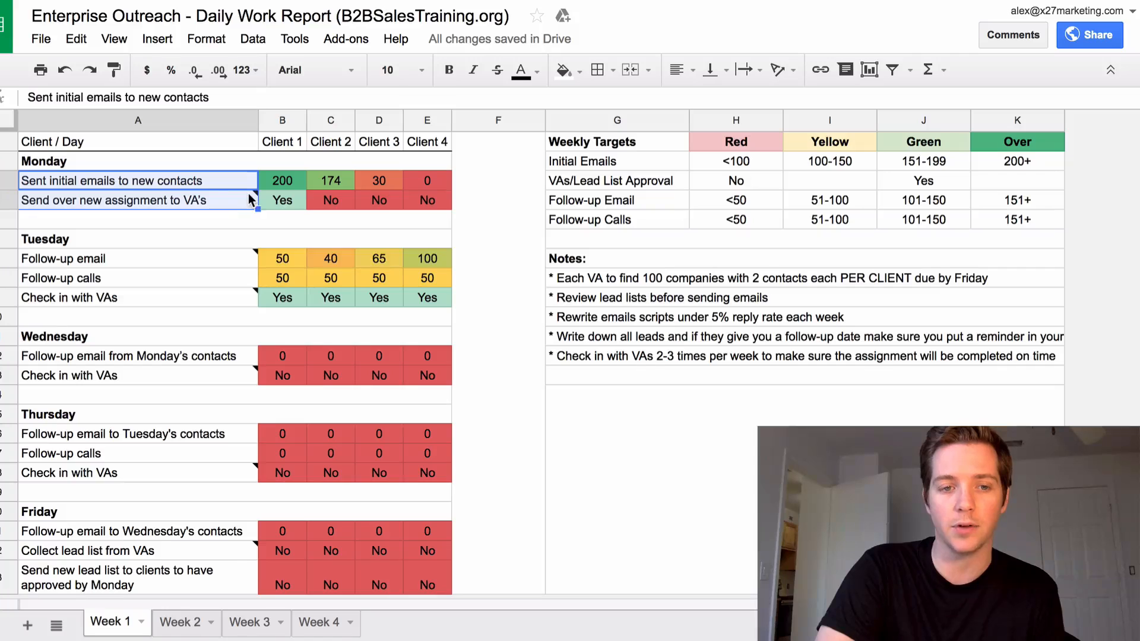
left_click(515, 199)
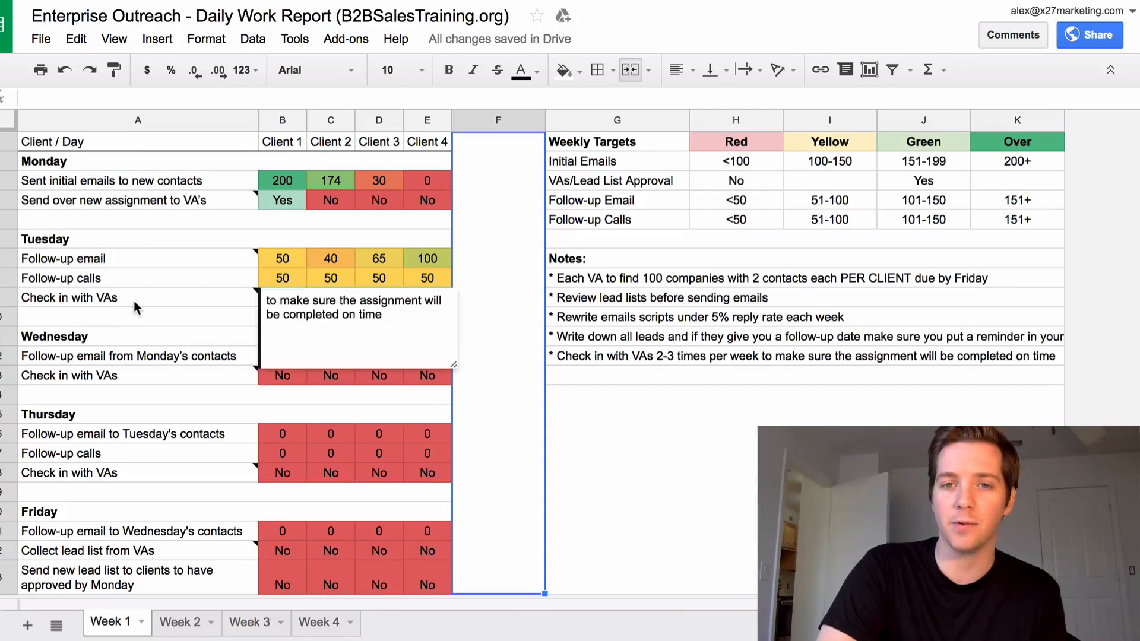
left_click(179, 219)
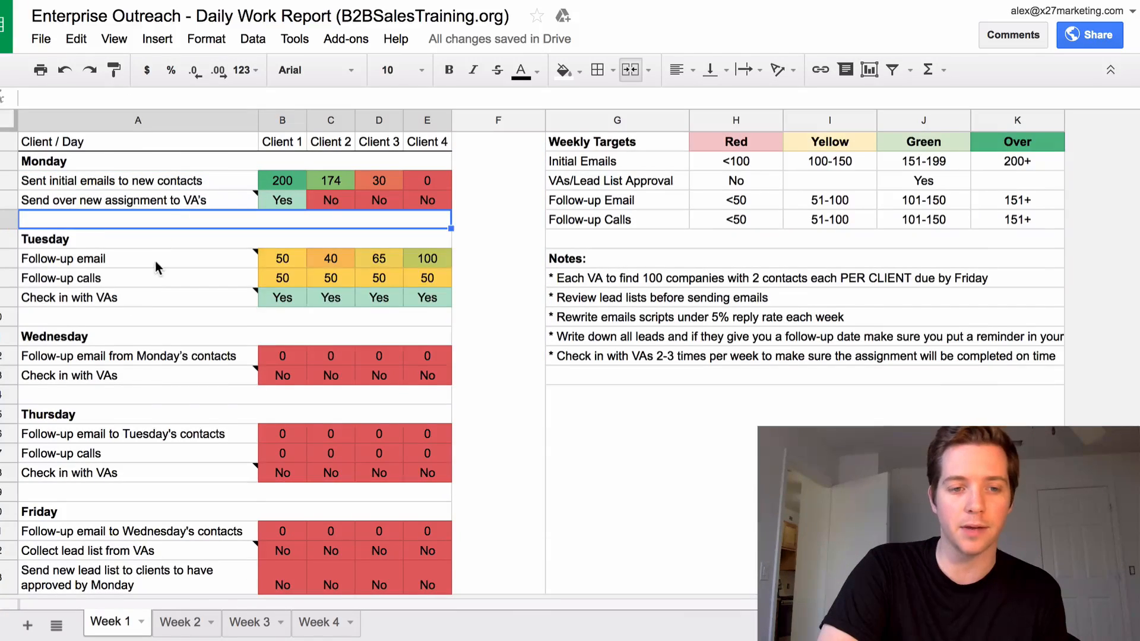
scroll(155, 261, "down", 1)
scroll(158, 376, "down", 1)
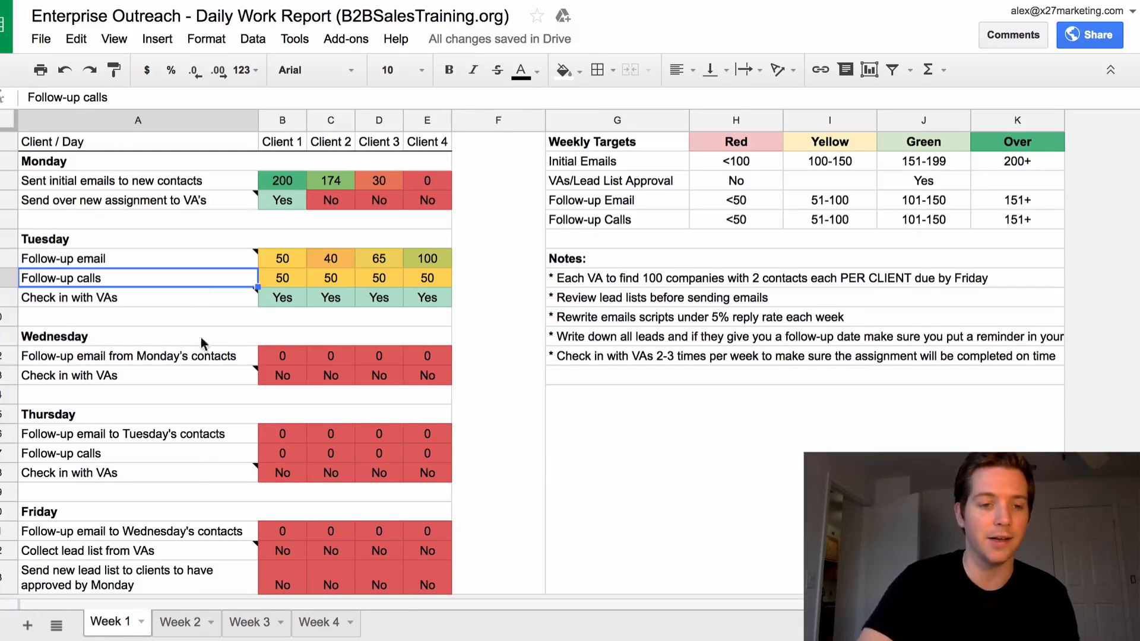
scroll(220, 269, "down", 2)
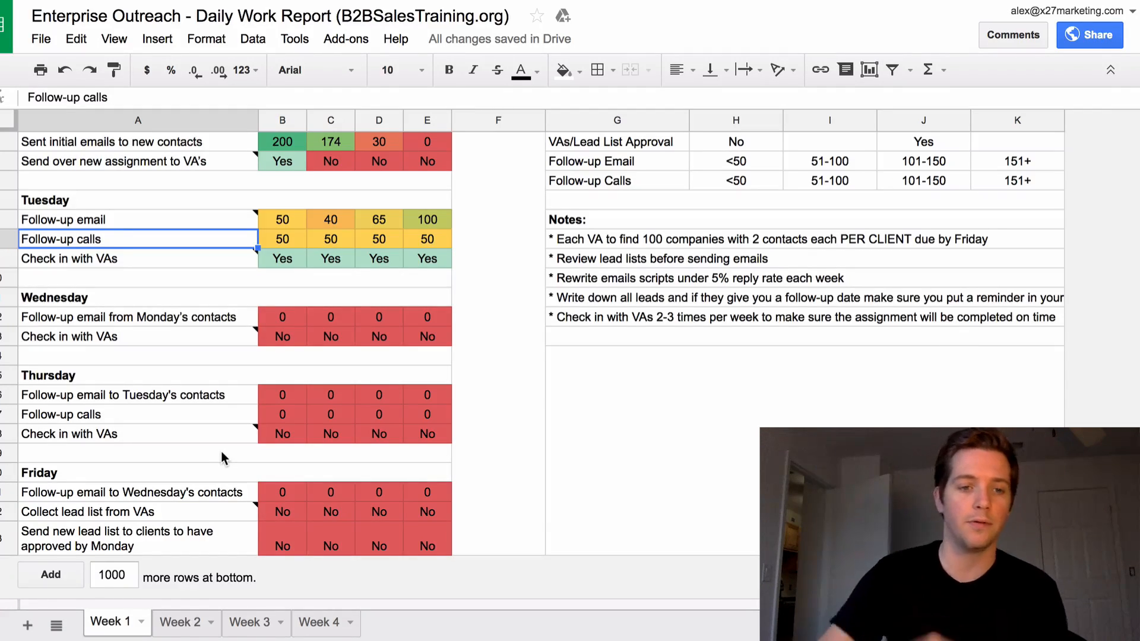
scroll(220, 451, "up", 1)
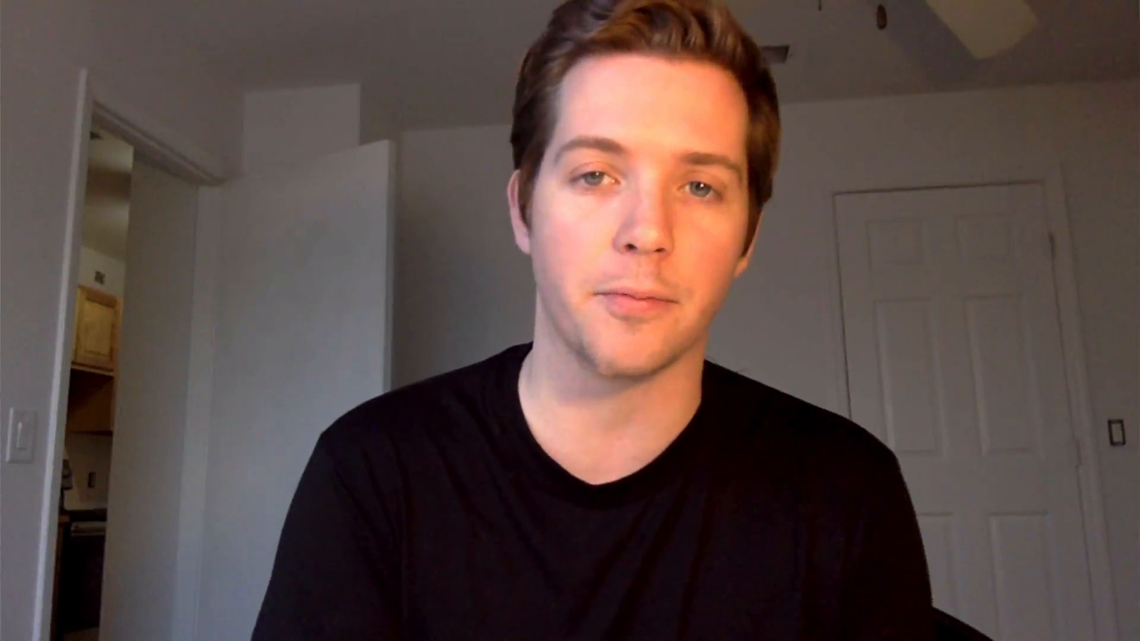